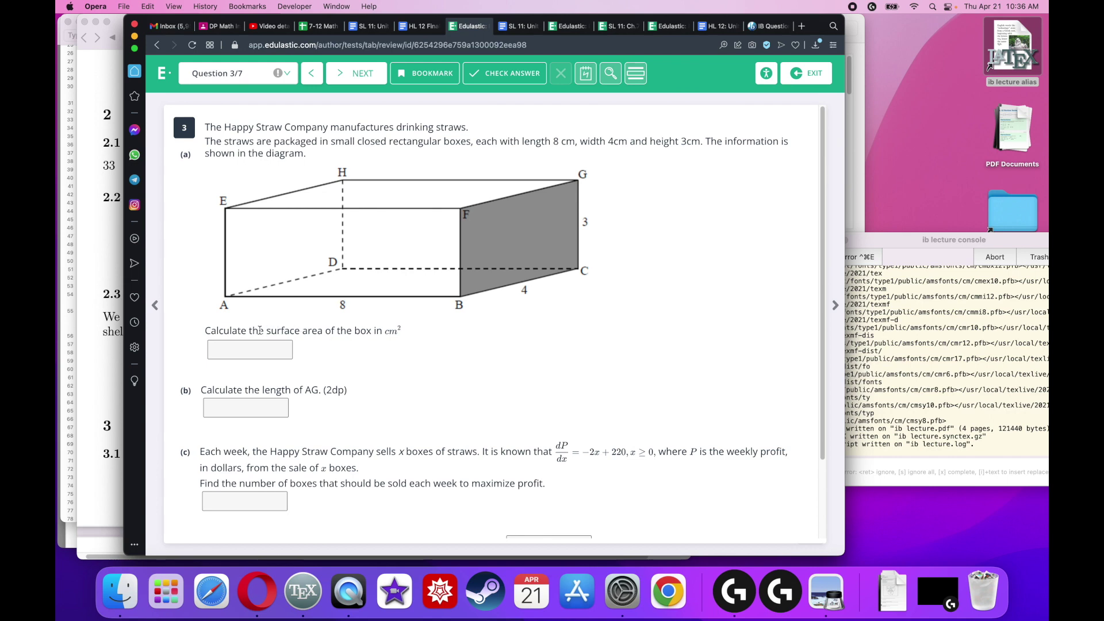
Move and narrow the Edulastic window so the PDF's 3.1 surface-area answer of 136 shows.
left_click_drag(140, 441, 433, 431)
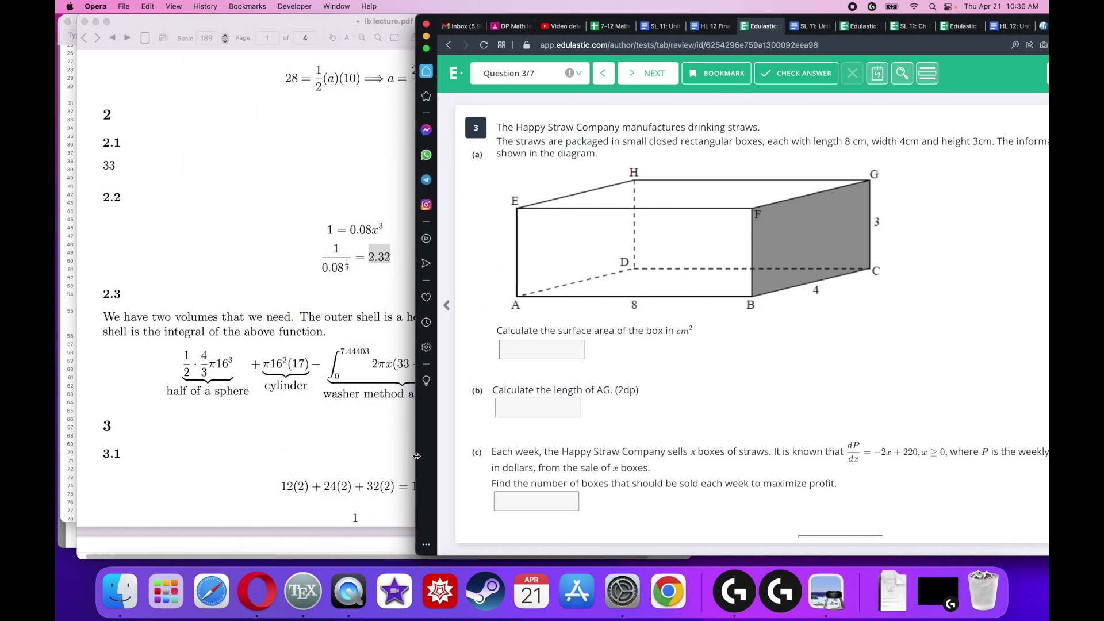
left_click_drag(417, 456, 466, 454)
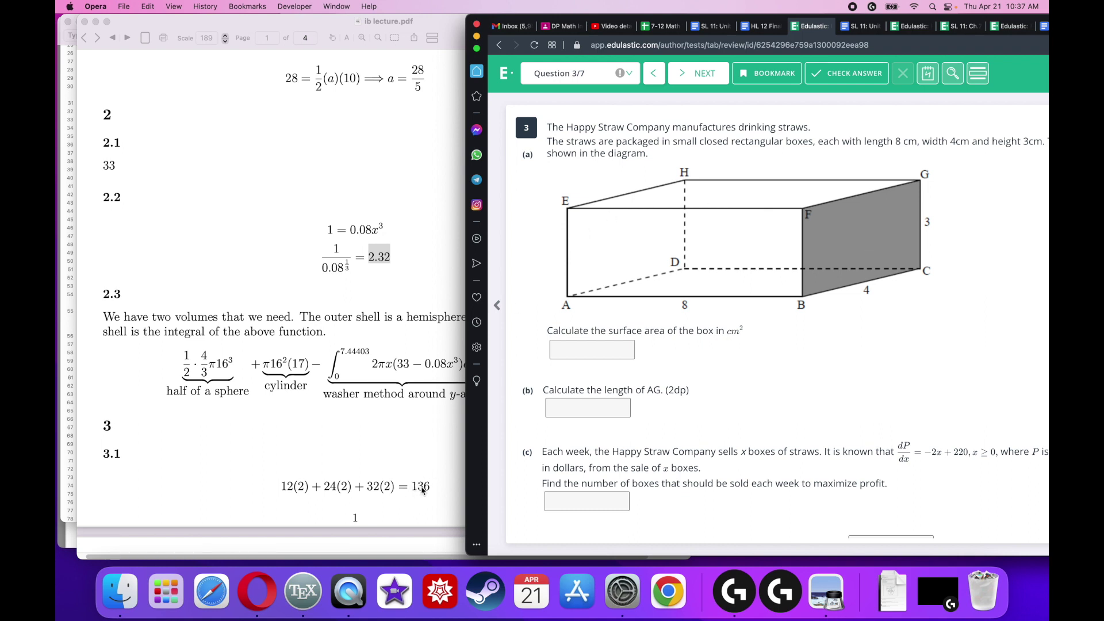
Scroll the PDF to the 3.2 length AG and 3.3 dP/dx answers, and widen Edulastic to show parts (a)–(e).
scroll(340, 441, "down", 2)
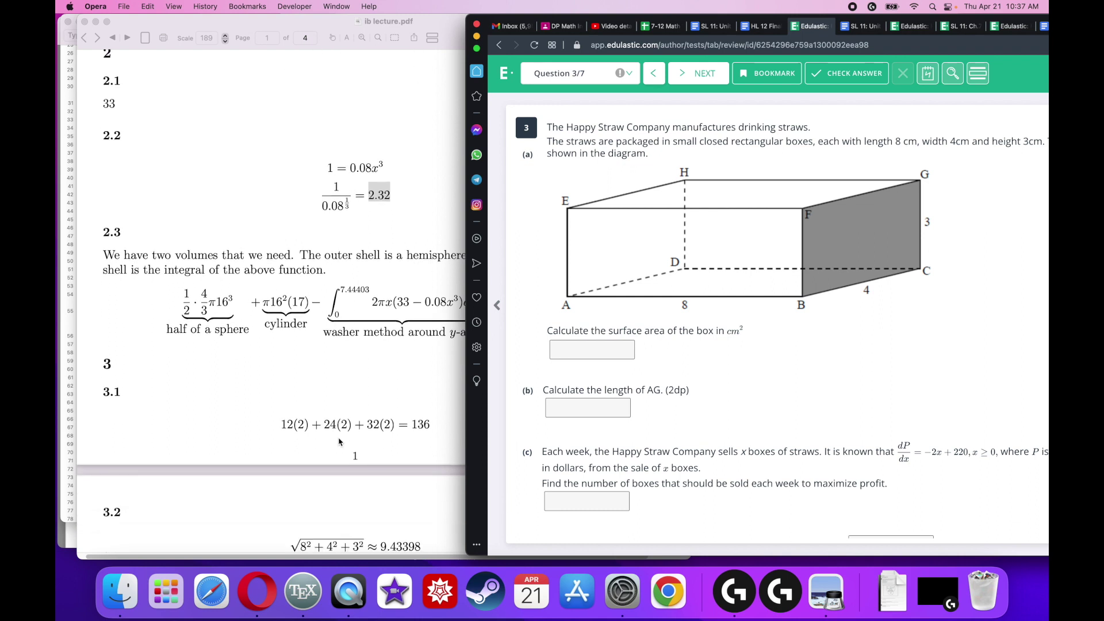
scroll(339, 442, "down", 1)
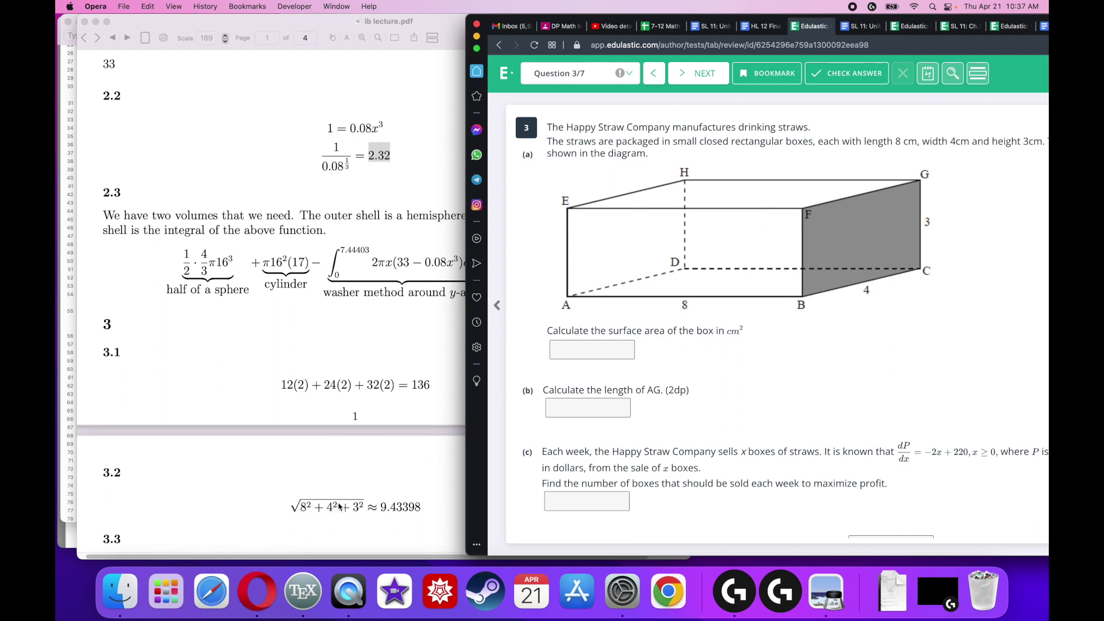
scroll(354, 509, "down", 2)
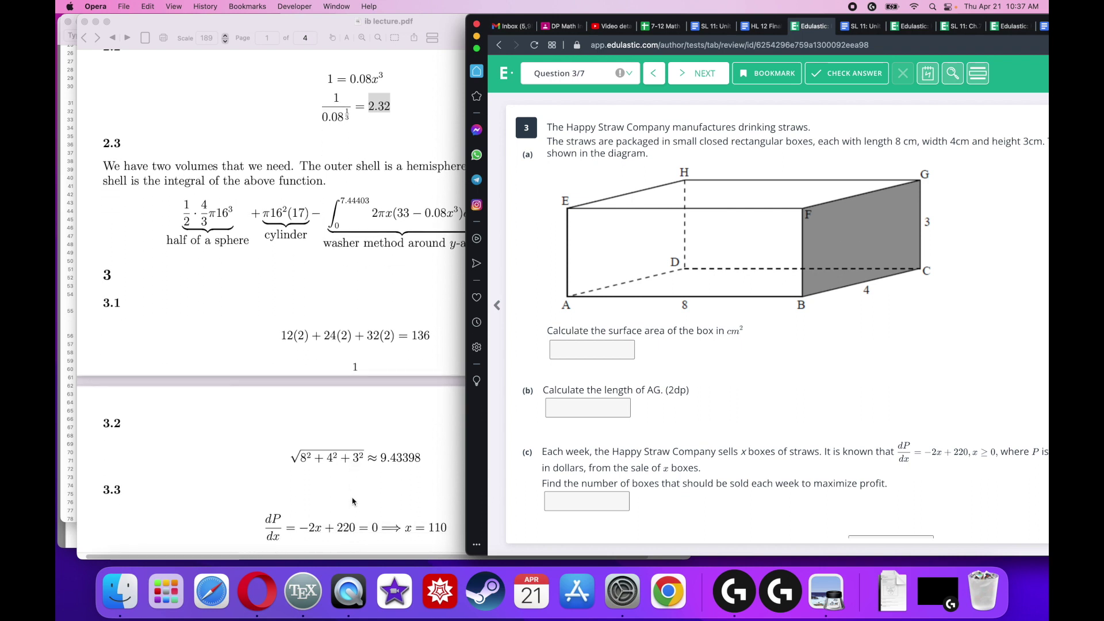
scroll(412, 441, "down", 2)
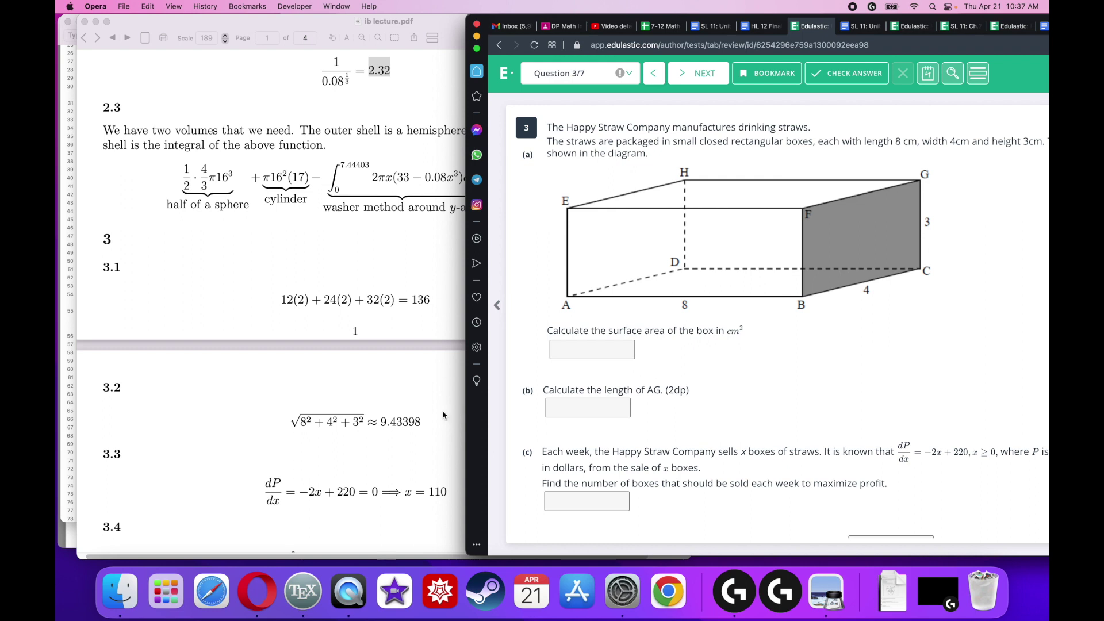
scroll(780, 415, "down", 3)
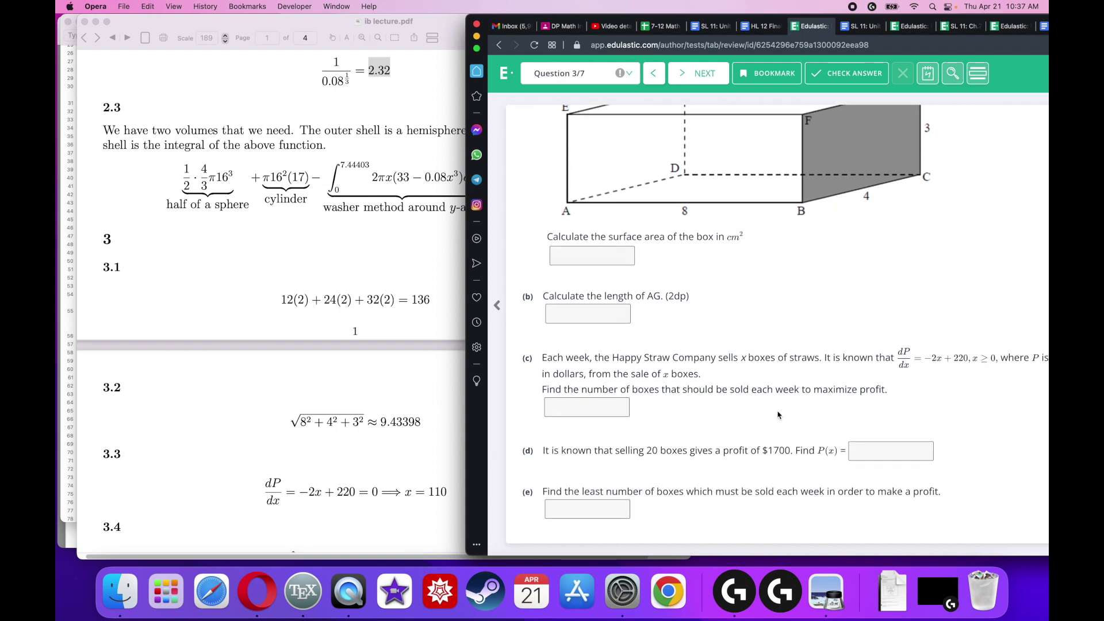
left_click_drag(466, 437, 355, 435)
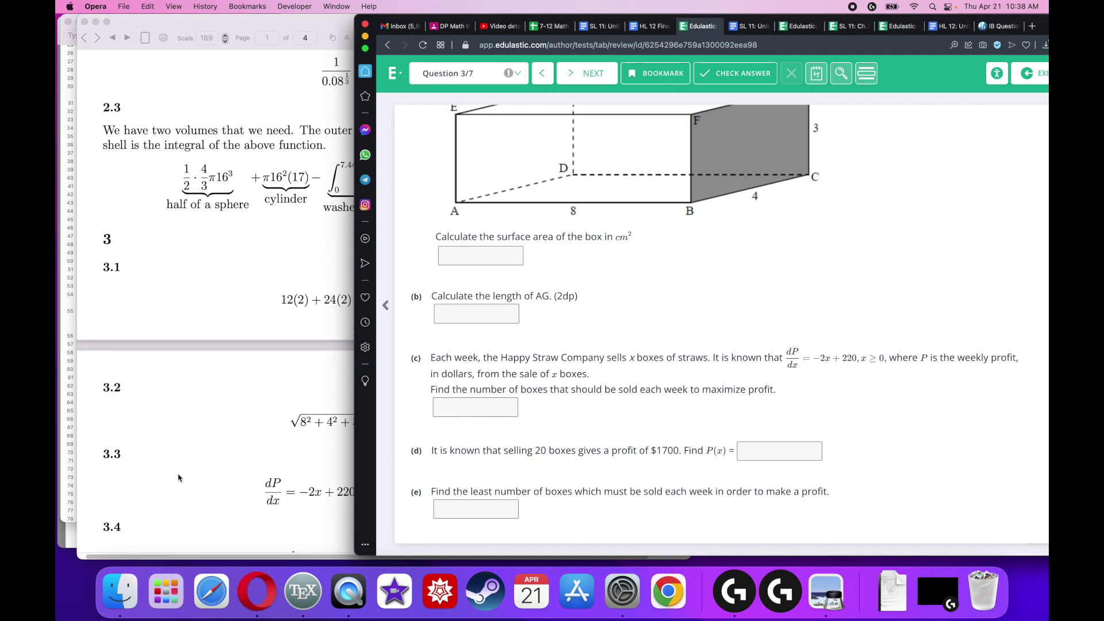
Highlight the 3.3 equation −2x + 220 = 0, then scroll the PDF to the 3.4 P(x) working.
left_click(243, 482)
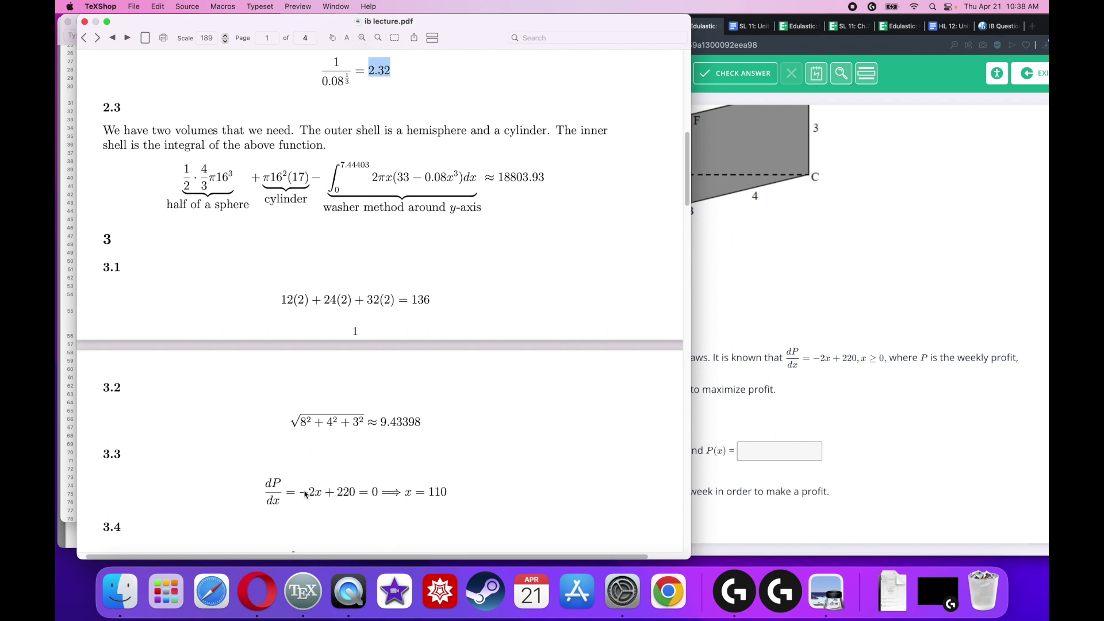
left_click_drag(303, 493, 421, 498)
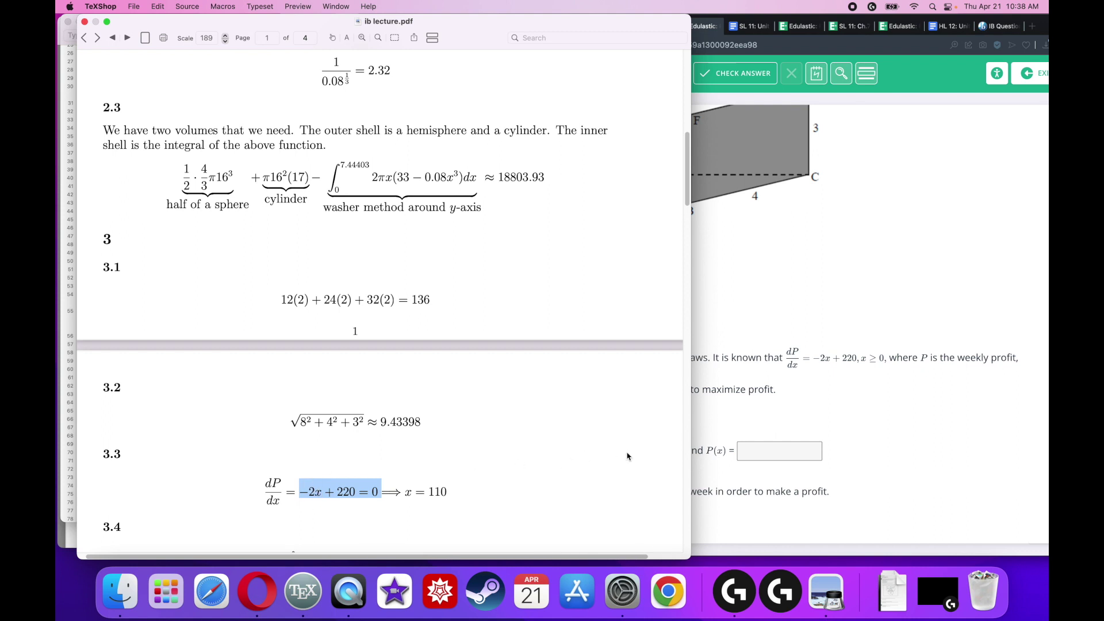
left_click(949, 419)
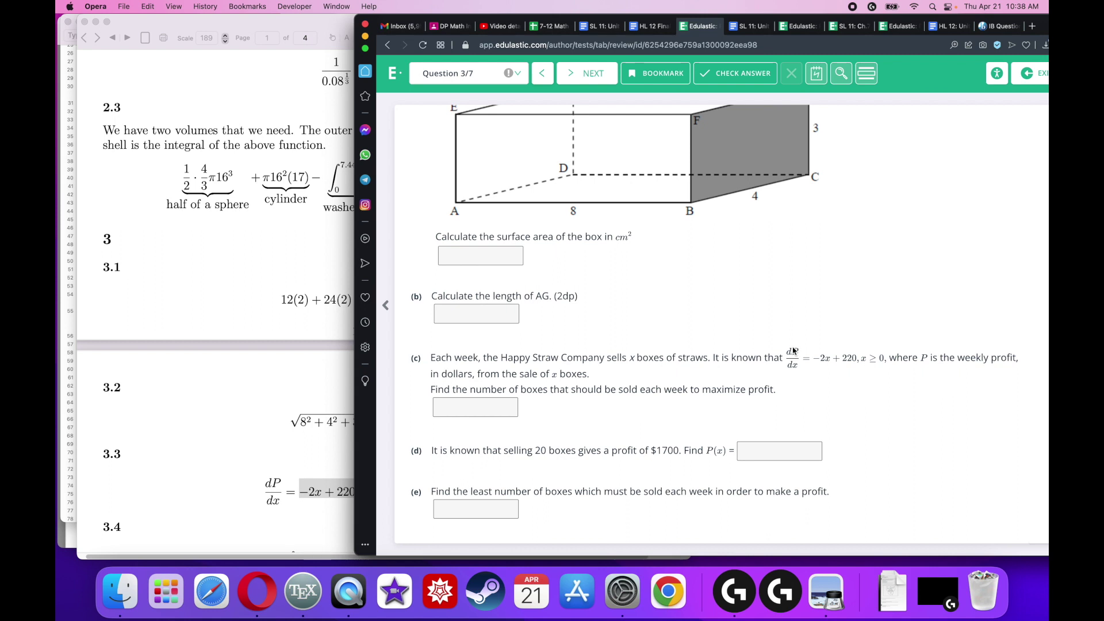
left_click(285, 429)
scroll(284, 433, "down", 3)
scroll(282, 433, "down", 3)
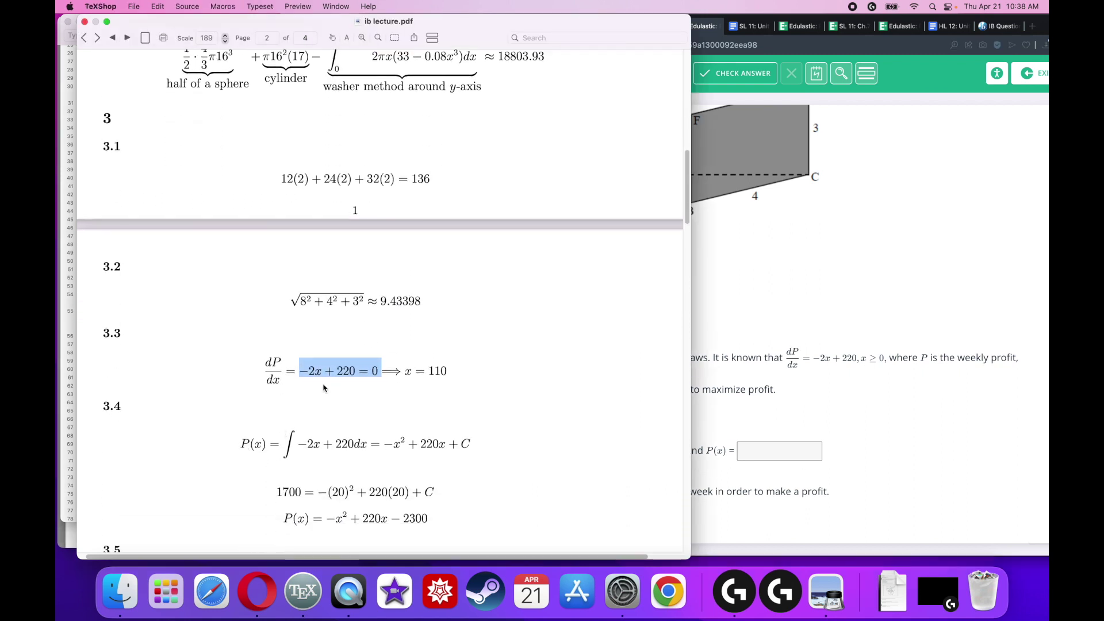
Highlight the 3.4 integral term by term: the integrand, −2x, the 220 term and C.
left_click_drag(297, 446, 401, 452)
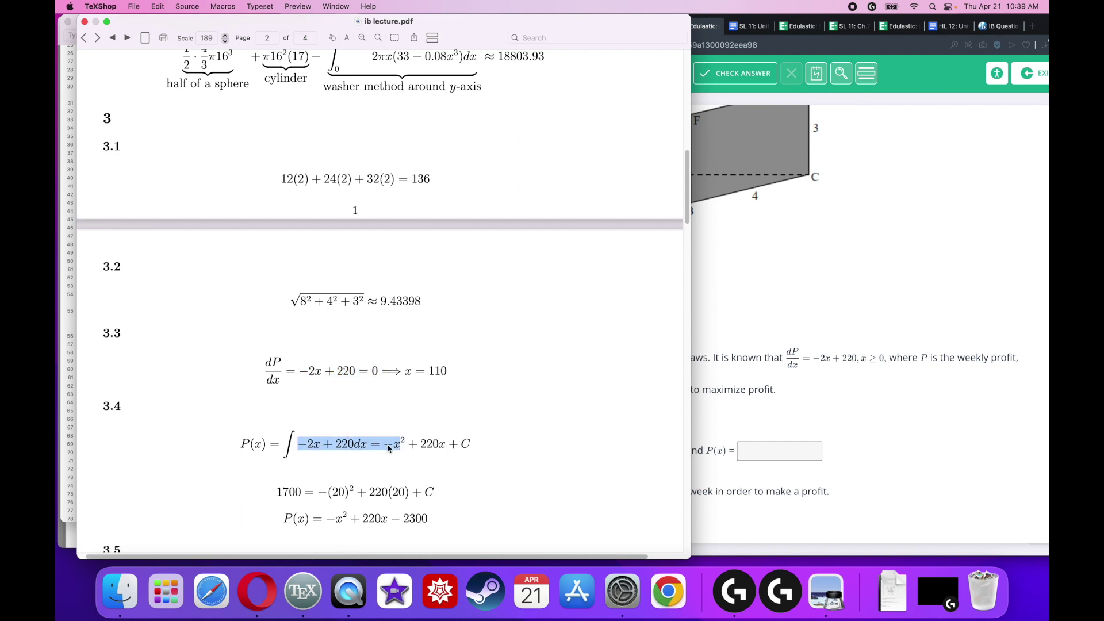
left_click(315, 448)
left_click_drag(314, 448, 324, 444)
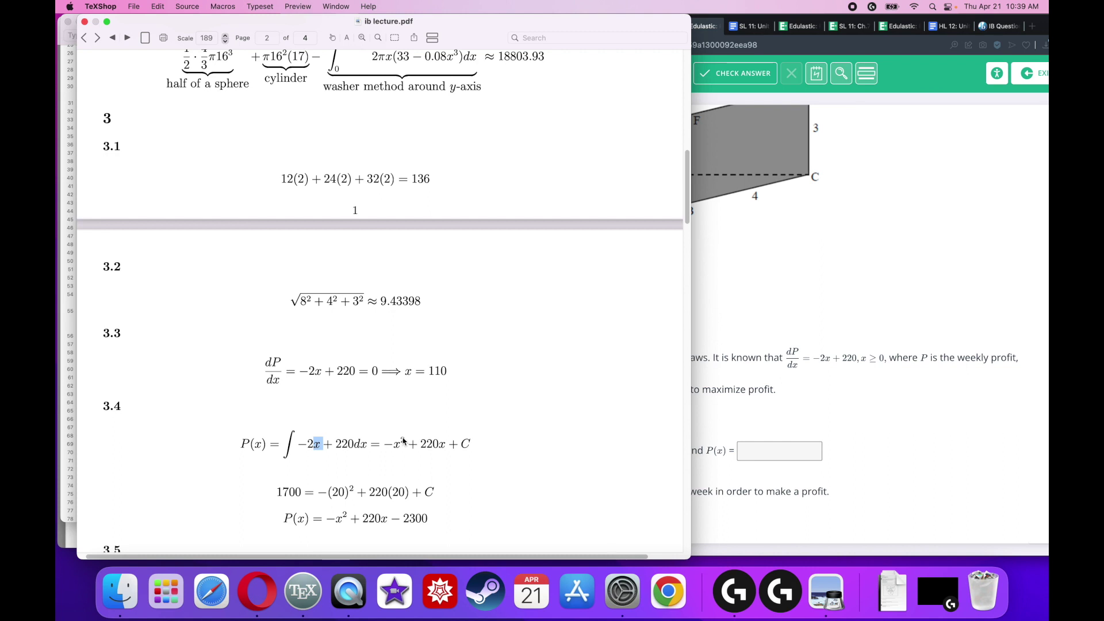
left_click_drag(307, 444, 313, 444)
left_click_drag(340, 446, 353, 446)
left_click_drag(461, 447, 471, 447)
Highlight the −2300 constant in P(x), then bring the Edulastic question back in front.
left_click(829, 454)
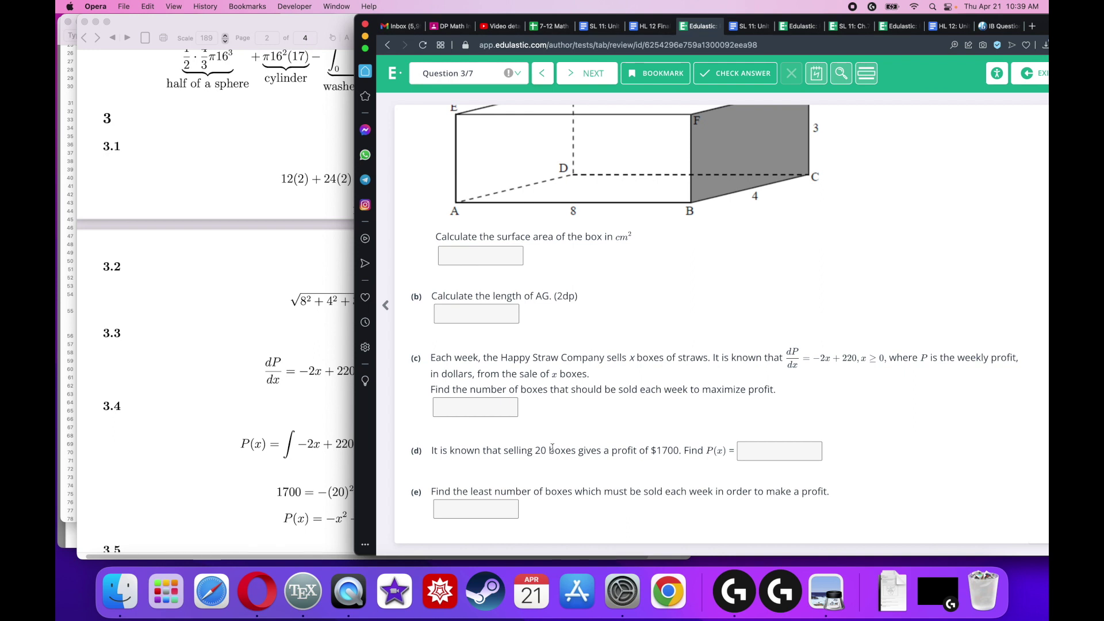
left_click(298, 459)
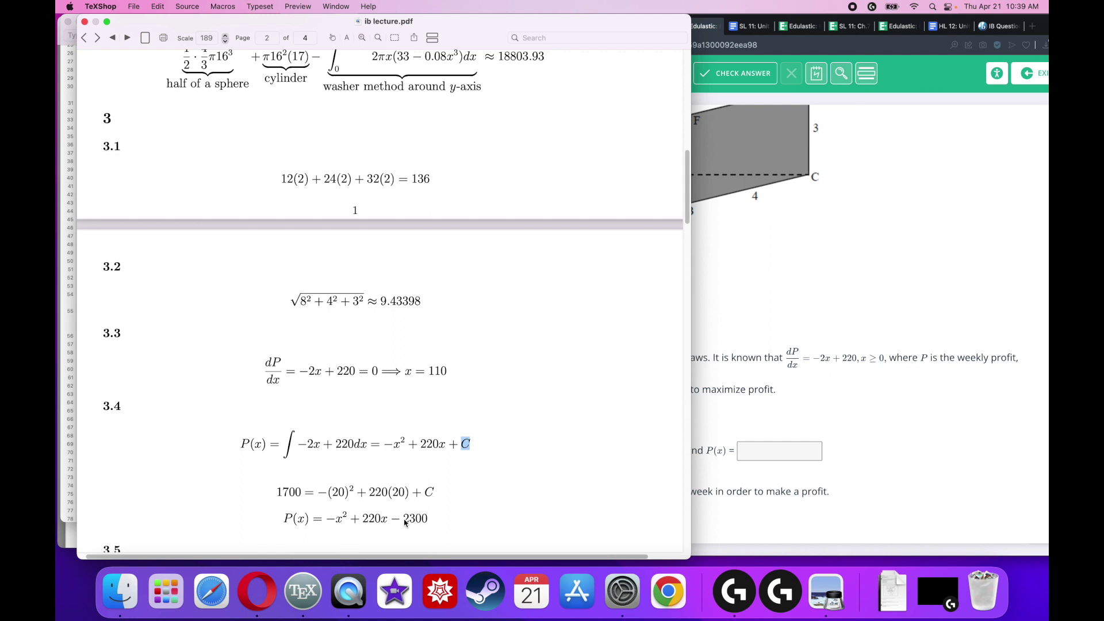
left_click_drag(394, 521, 442, 523)
left_click(517, 504)
left_click(967, 490)
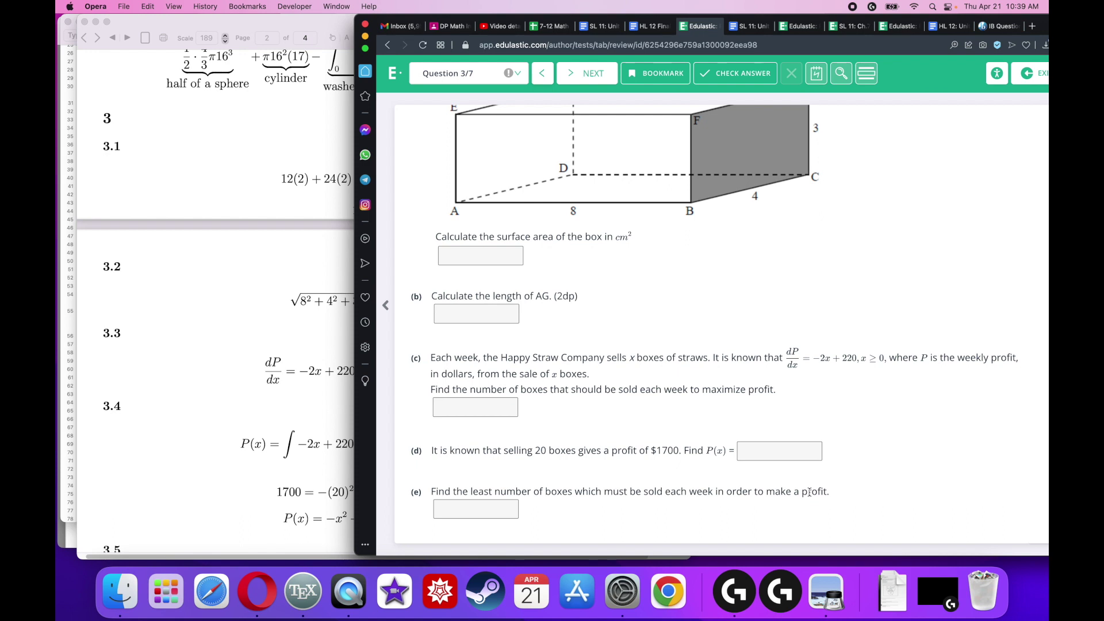
Scroll the PDF to section 3.5 and highlight the P(x) = −x²+220x−2300 line.
left_click(241, 443)
scroll(241, 444, "down", 3)
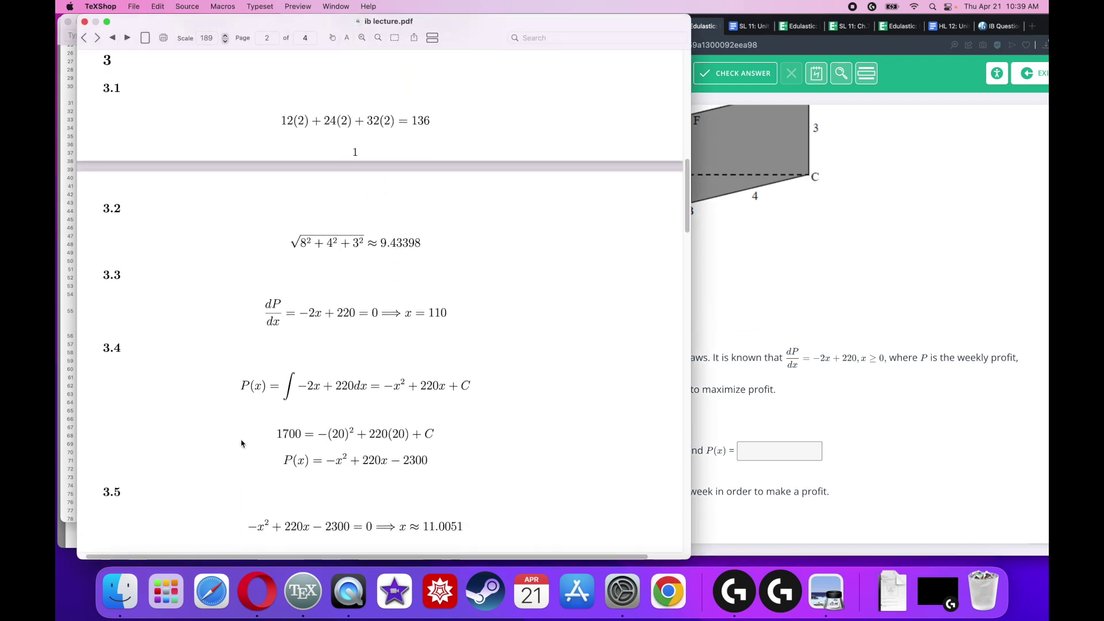
scroll(241, 444, "down", 2)
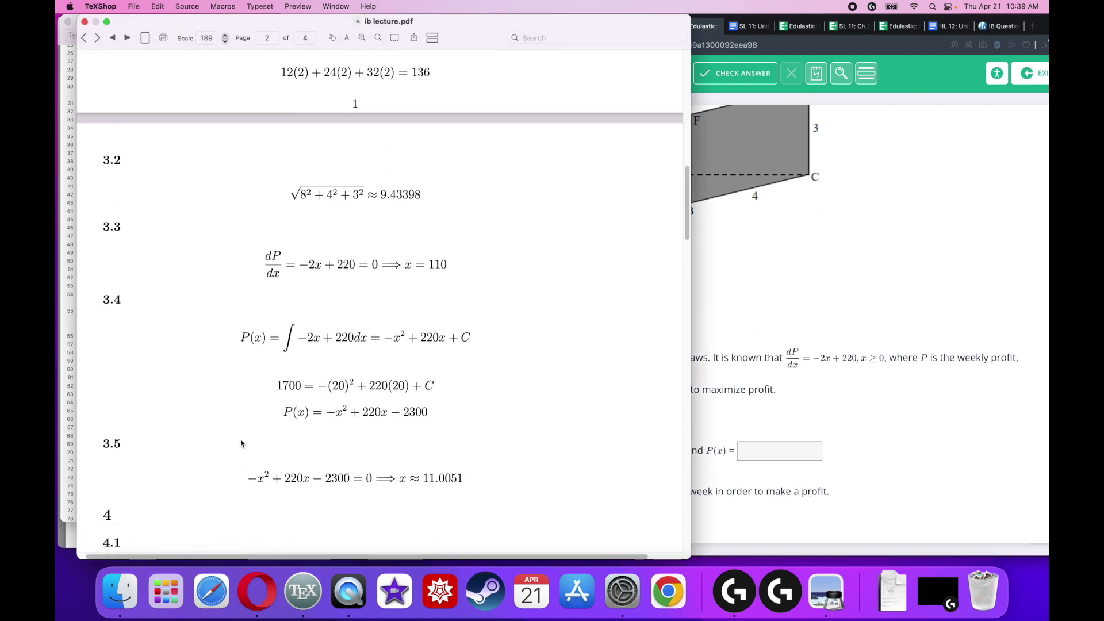
triple_click(285, 418)
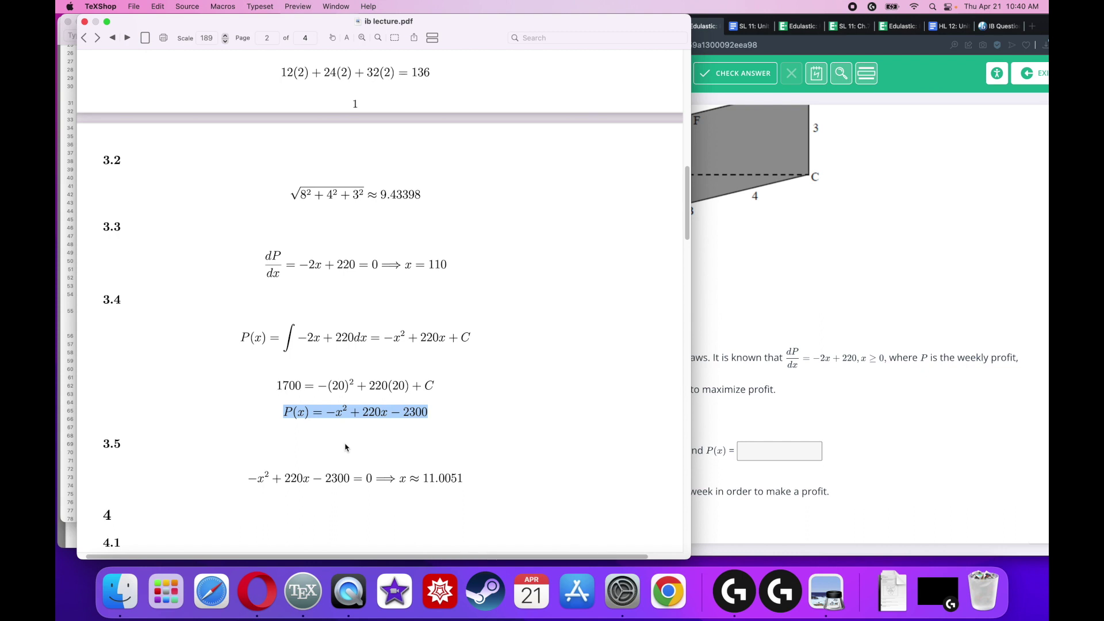
Highlight the 3.5 answer x ≈ 11.0051, then return to the Edulastic question.
left_click(907, 500)
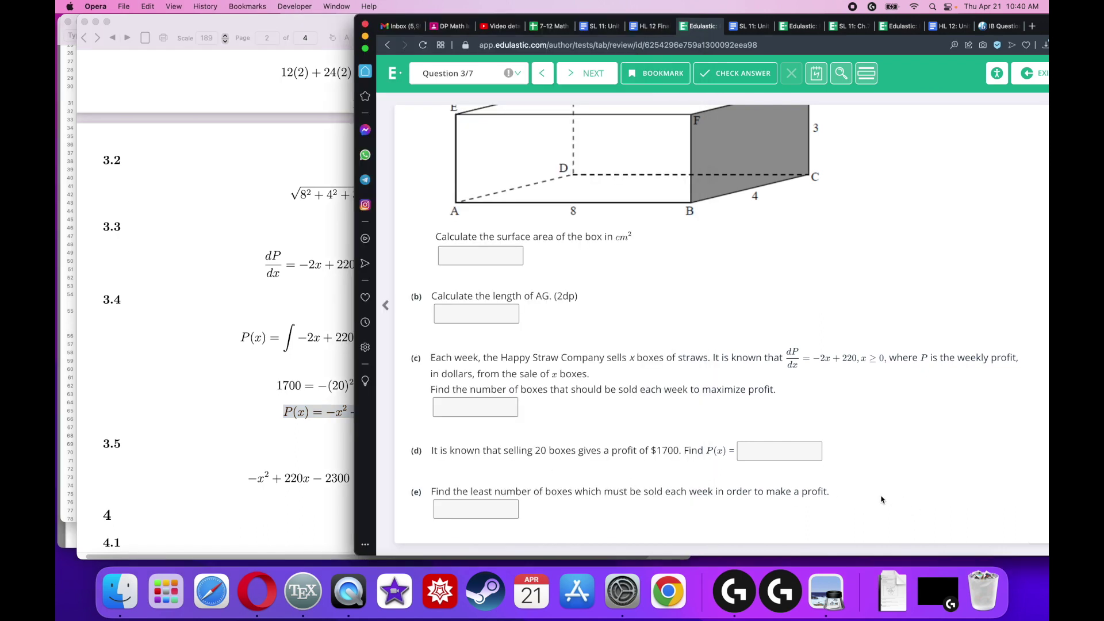
left_click(245, 509)
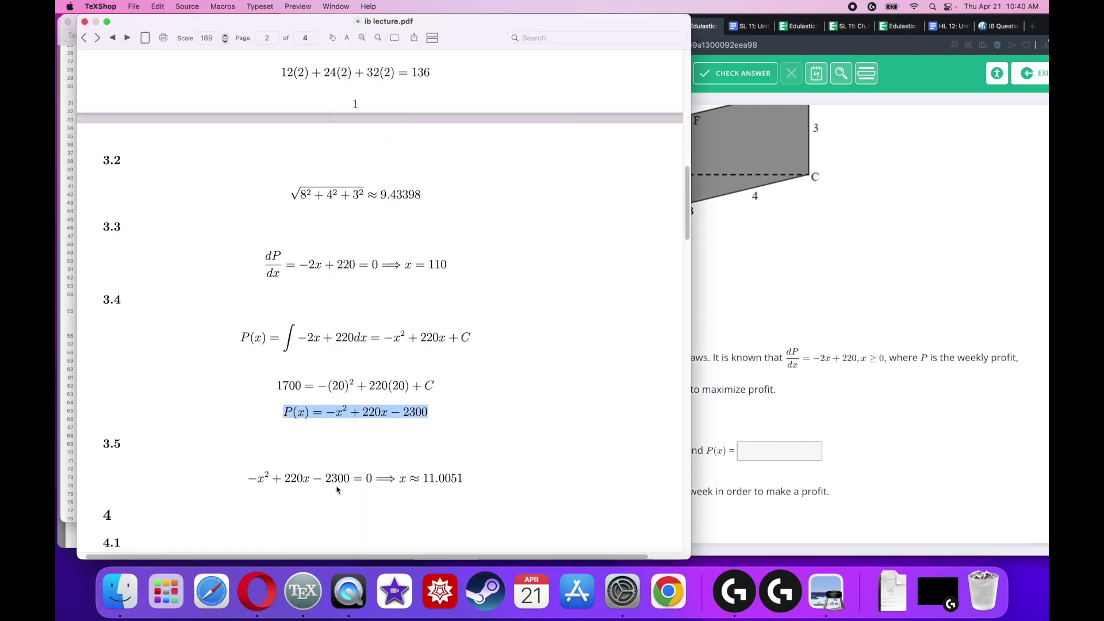
left_click(427, 480)
left_click_drag(426, 477, 467, 481)
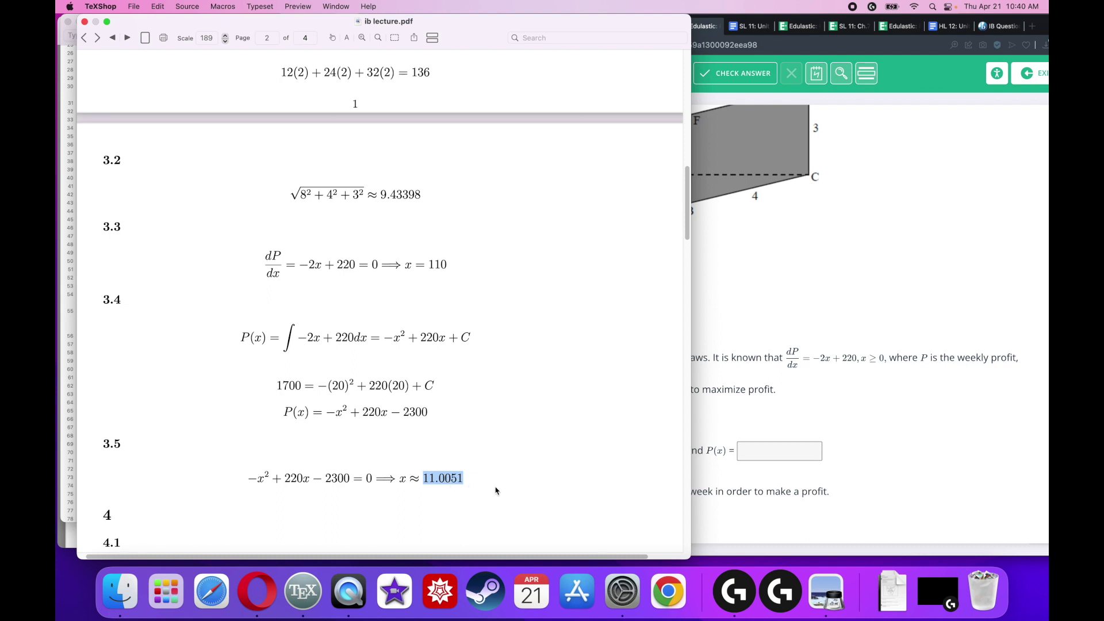
left_click(860, 485)
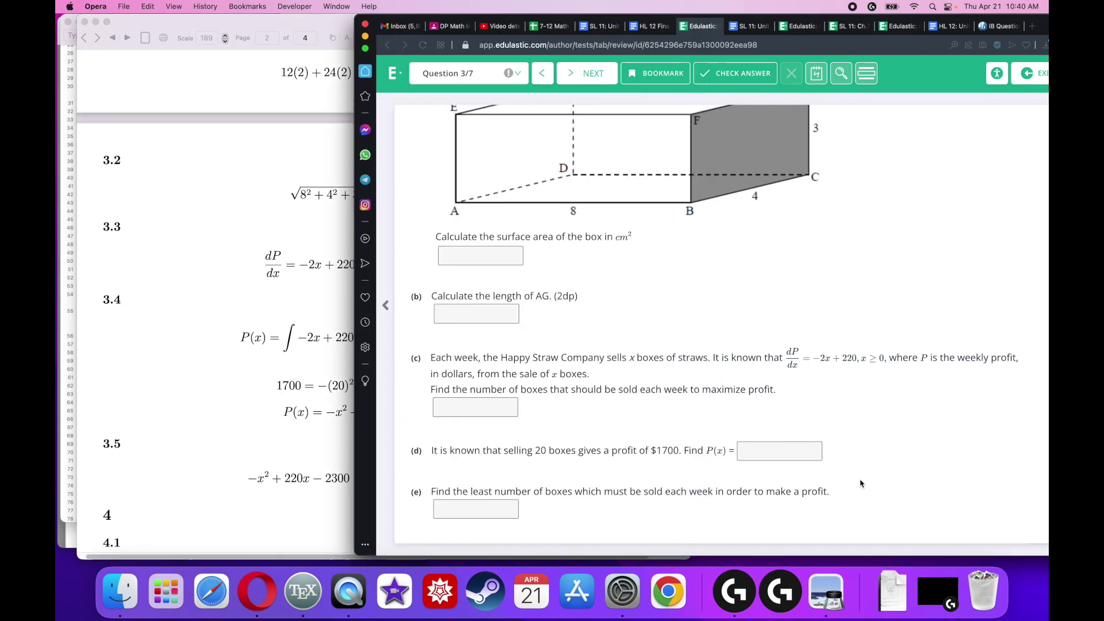
Advance Edulastic to Question 4 of 7, then scroll the solutions PDF toward sections 4.1–4.2.
left_click(574, 75)
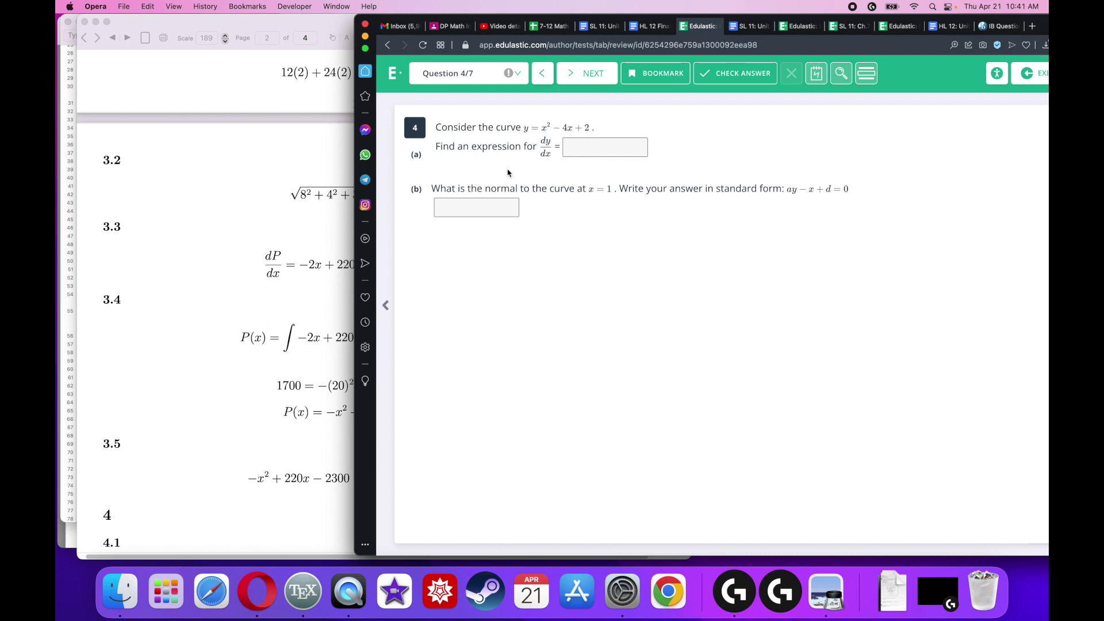
left_click(227, 334)
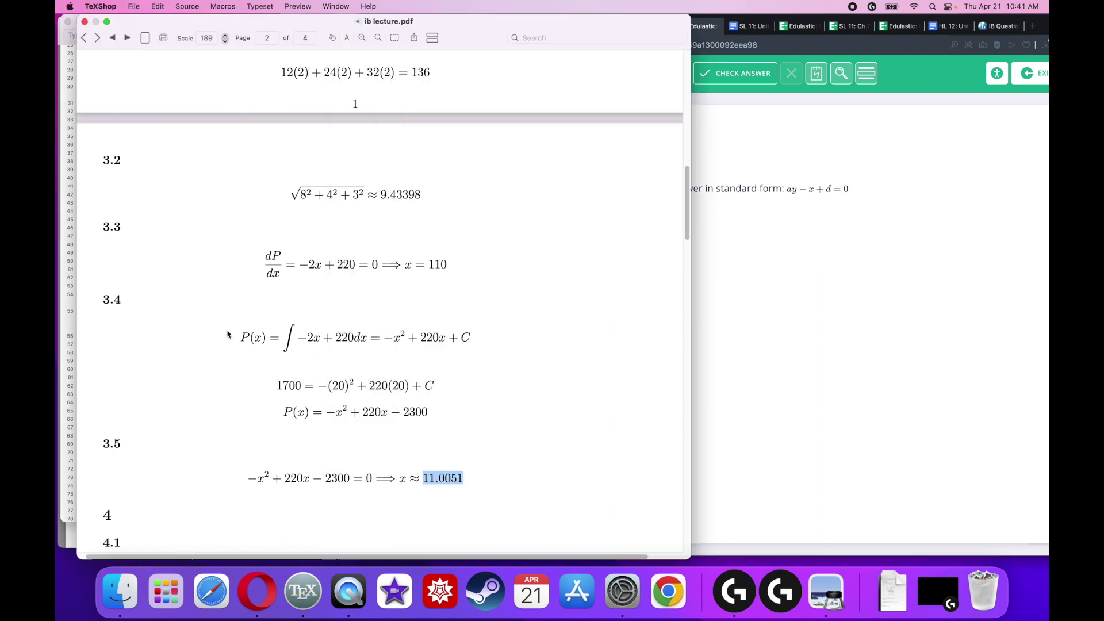
scroll(230, 335, "down", 5)
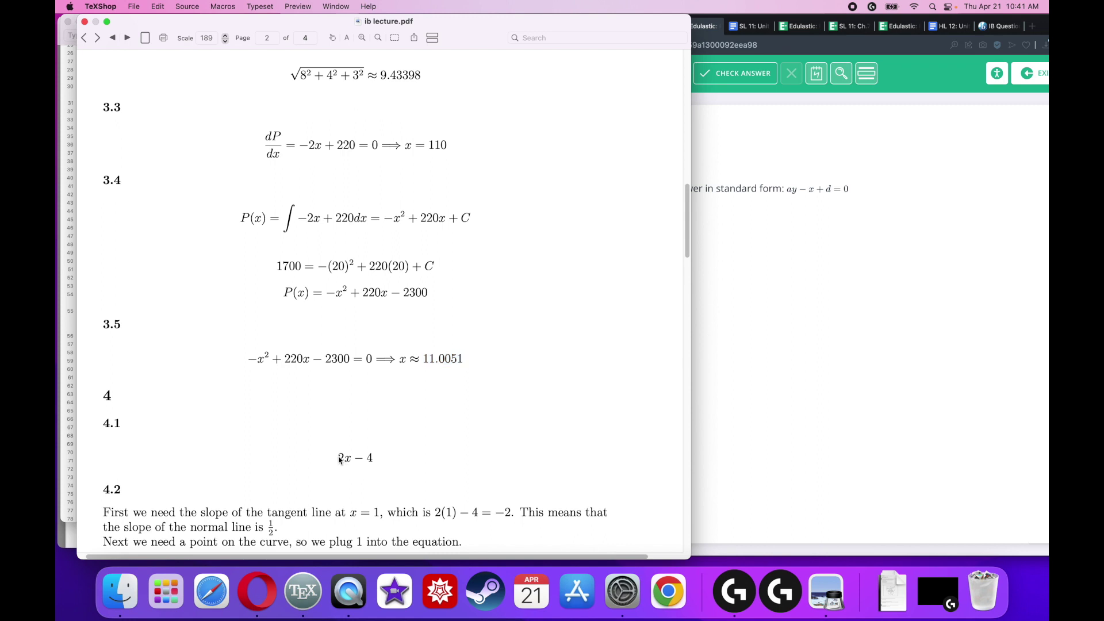